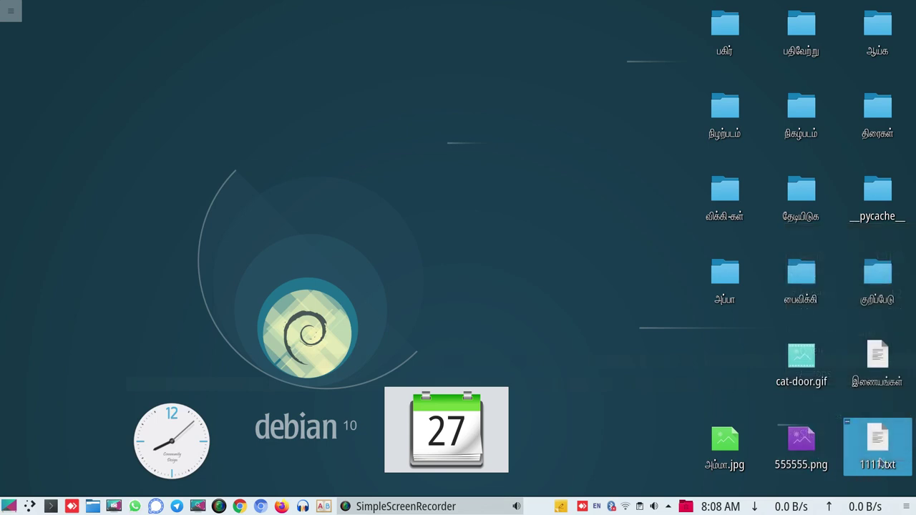
# Step: Rename the desktop file 1111.txt to 8888.txt
pyautogui.rightClick(879, 449)
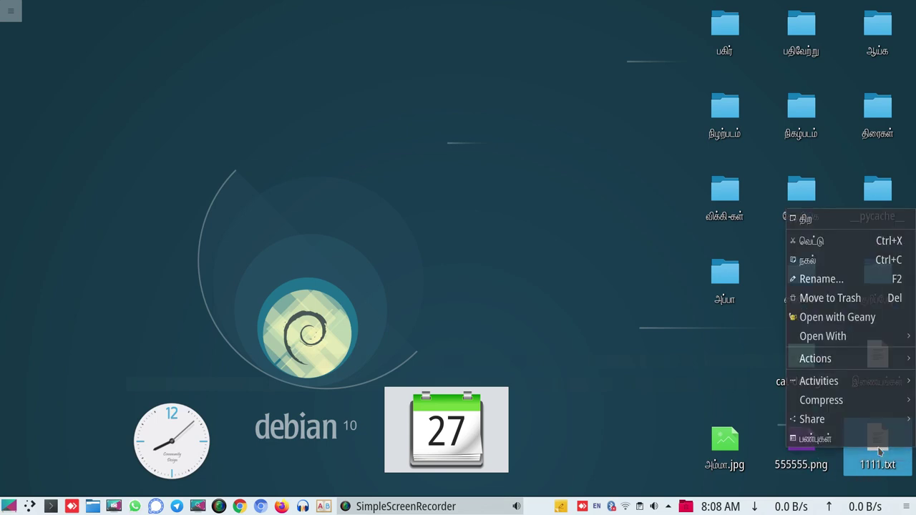
pyautogui.click(841, 281)
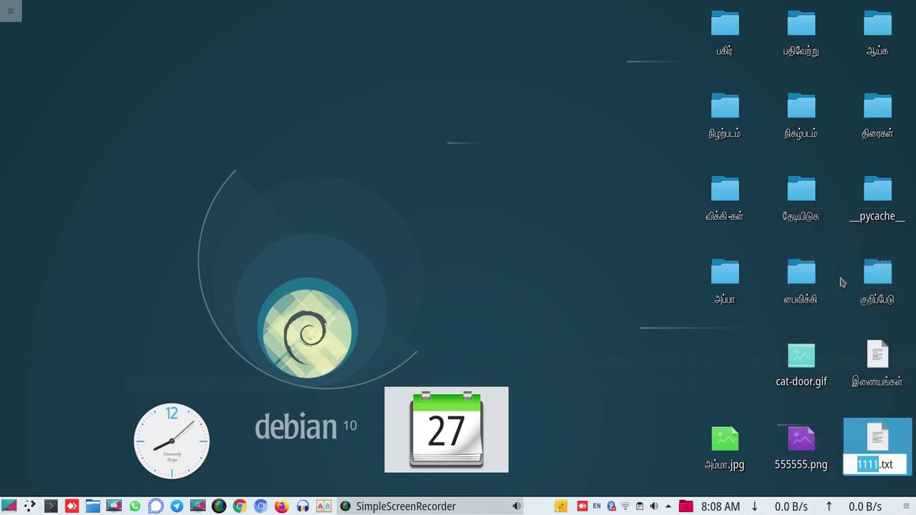
pyautogui.write('8888')
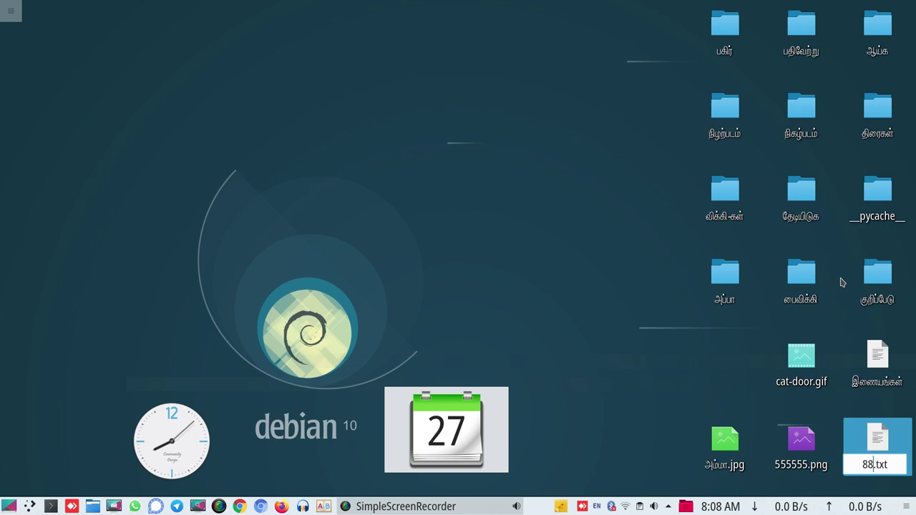
pyautogui.click(629, 286)
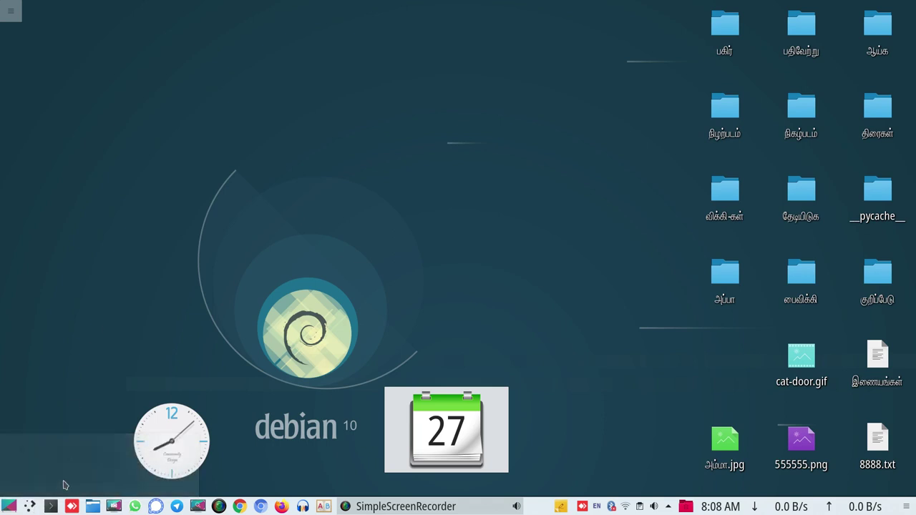
# Step: Open the Discover software center, search for krename, and review the Krename application's details page
pyautogui.click(29, 506)
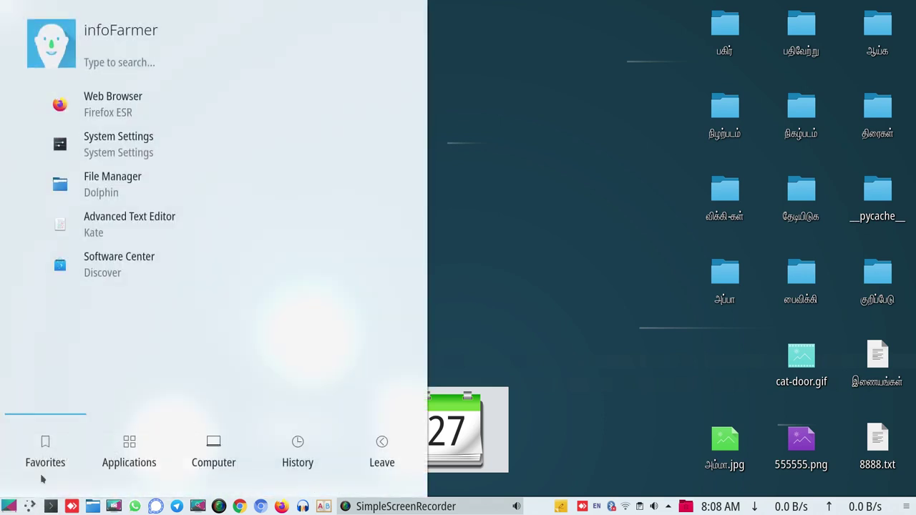
pyautogui.click(118, 270)
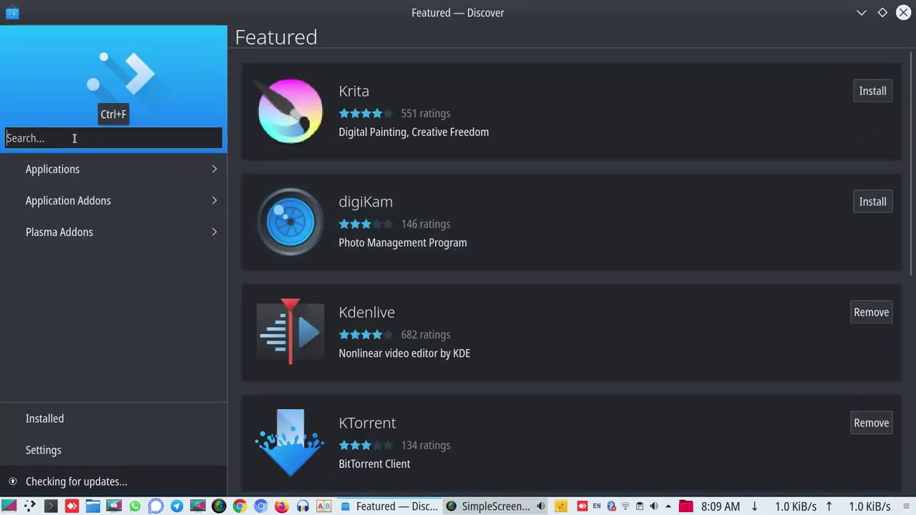
pyautogui.write('k')
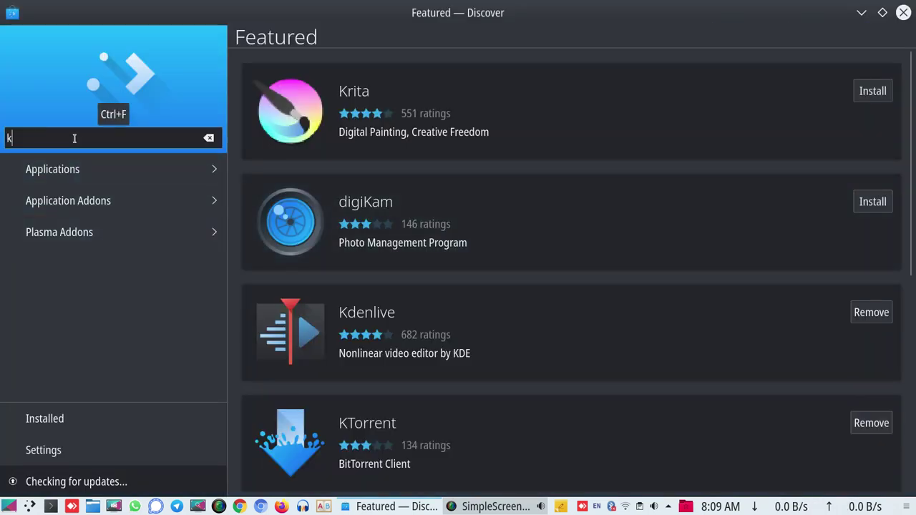
pyautogui.write('rename')
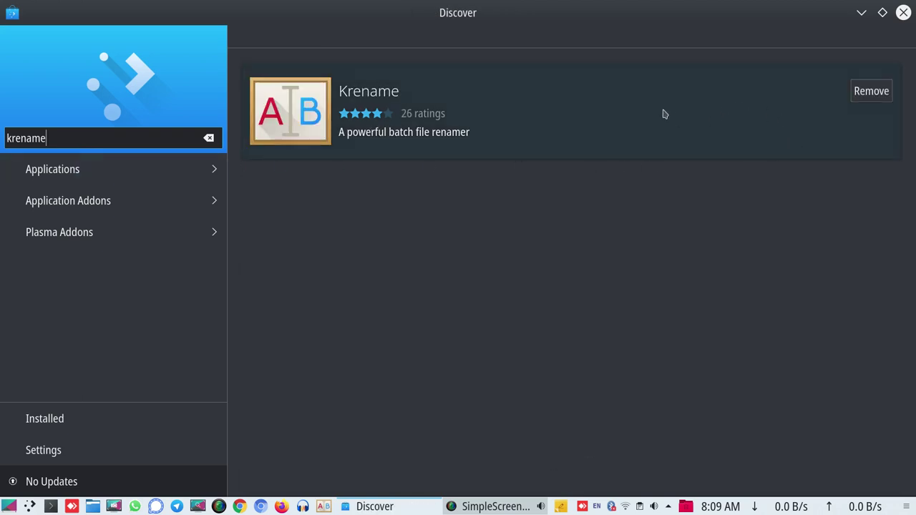
pyautogui.click(566, 112)
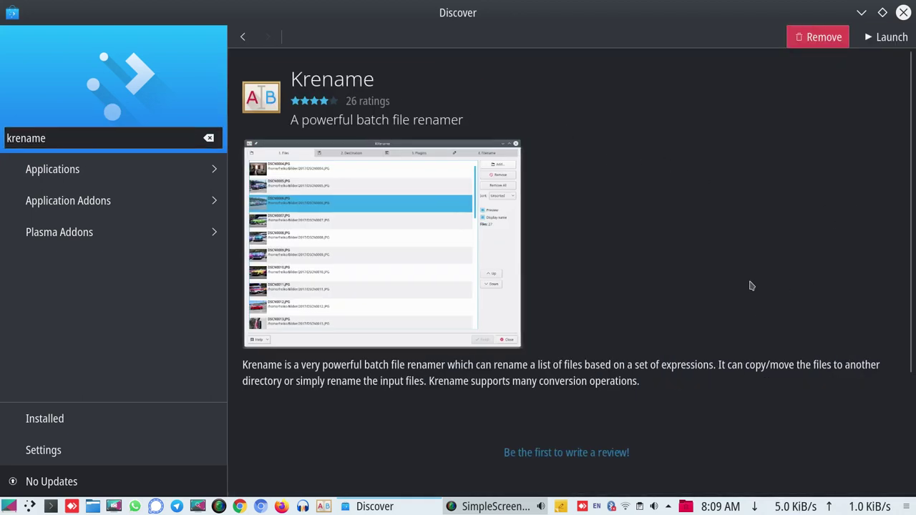
pyautogui.scroll(-3, 750, 286)
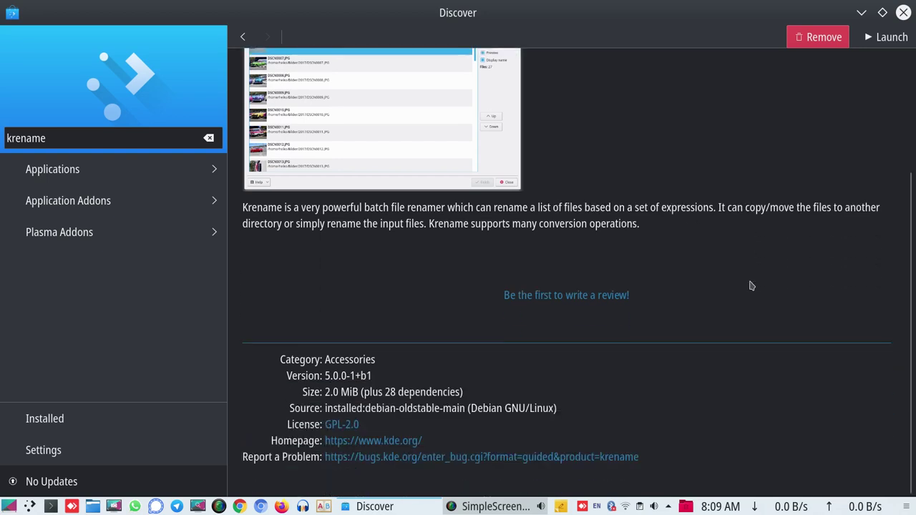
pyautogui.scroll(3, 722, 287)
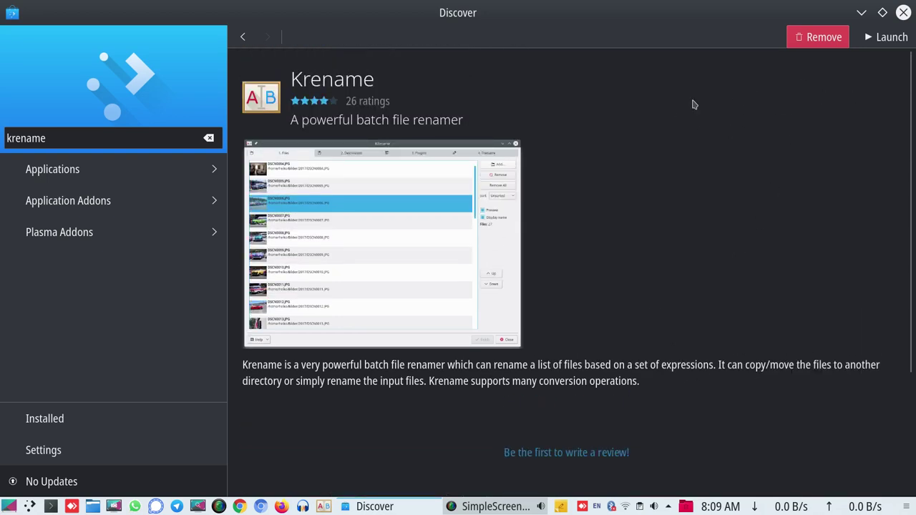
# Step: Launch Krename from its software page and close Discover, leaving the batch renamer open
pyautogui.click(881, 43)
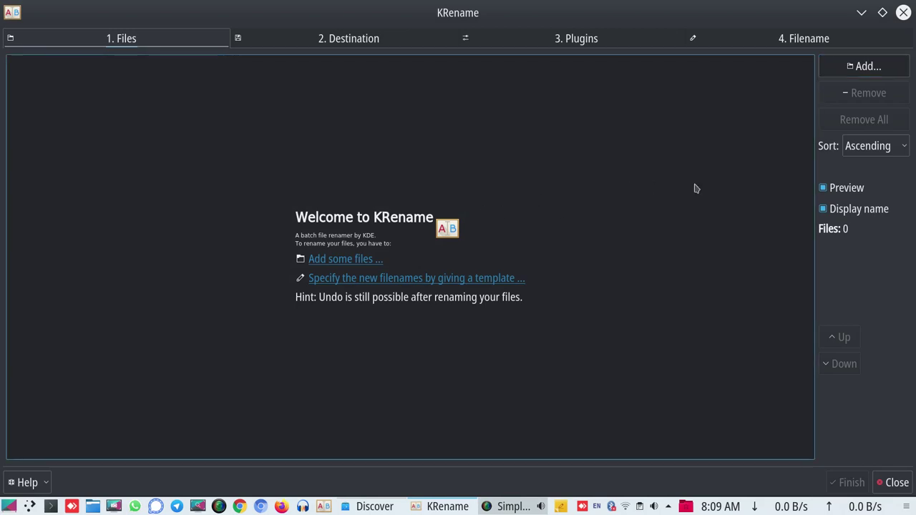
pyautogui.click(368, 506)
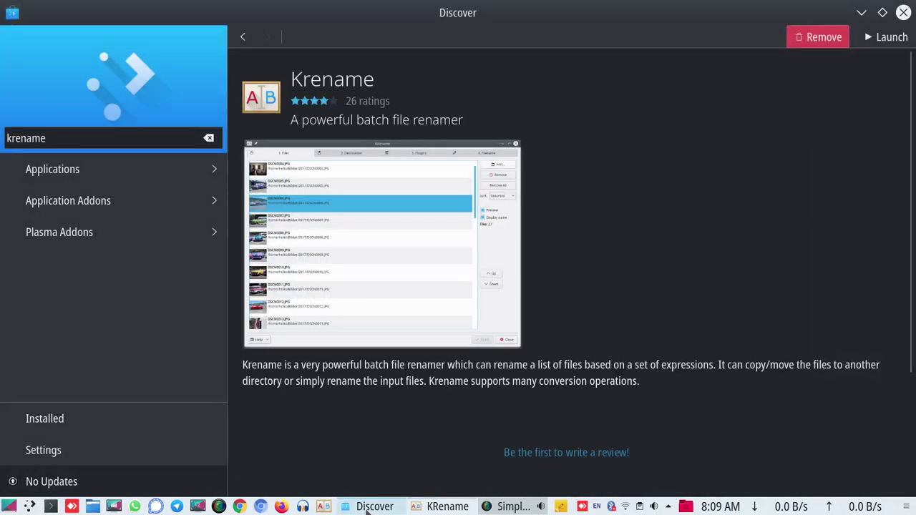
pyautogui.click(903, 13)
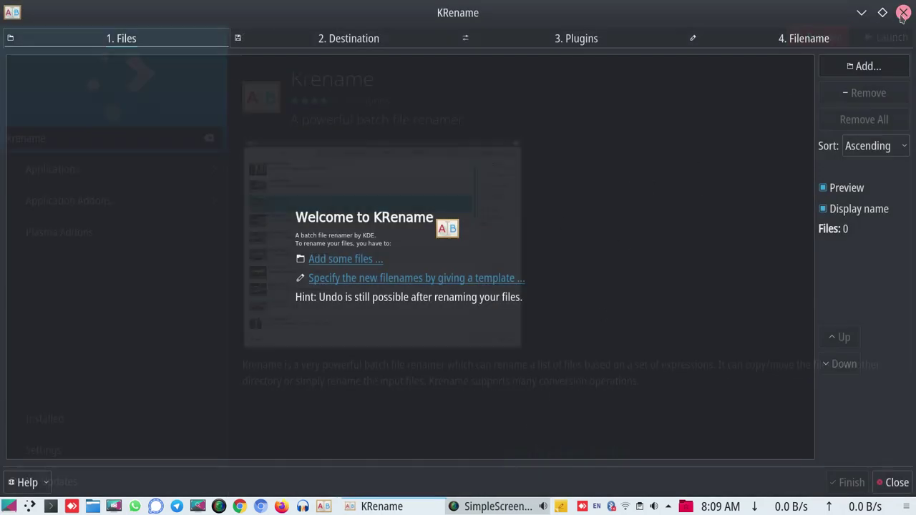
pyautogui.moveTo(373, 512)
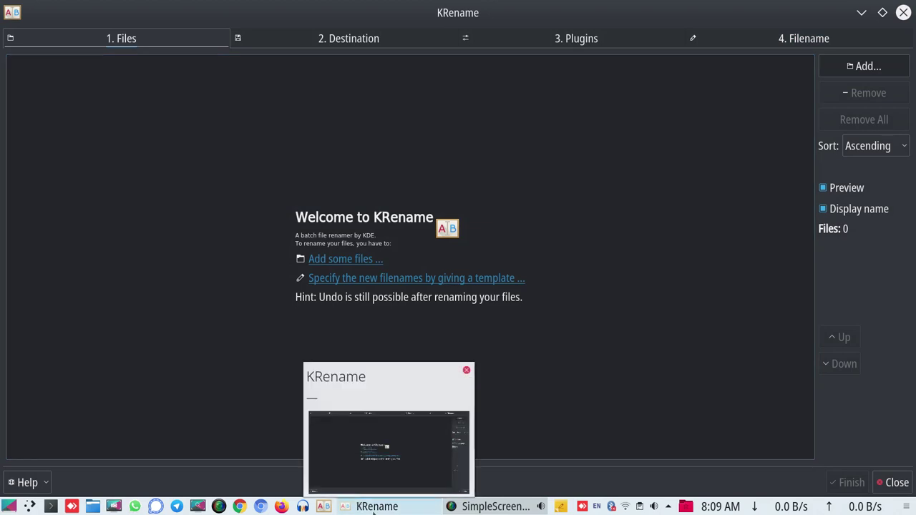
# Step: Add all PDF files from the Desktop subfolder நிகழ்படம்/201-250 to the rename list
pyautogui.click(365, 263)
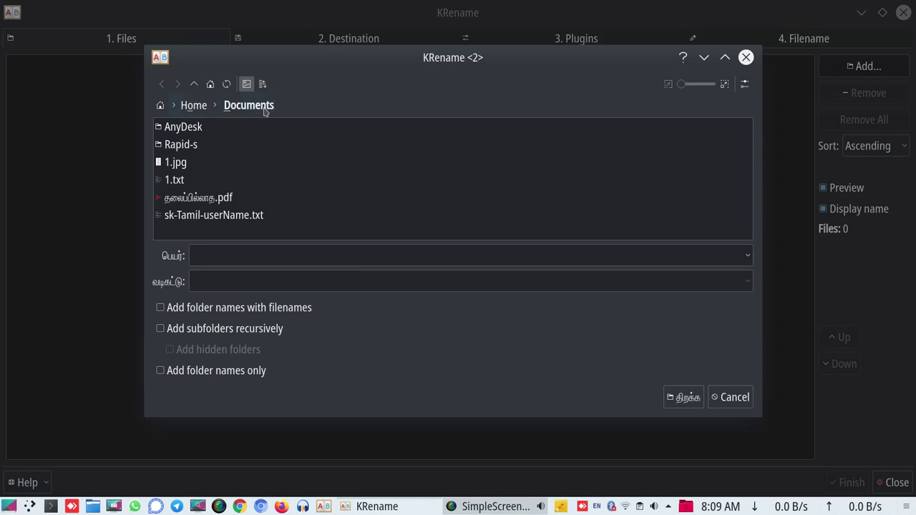
pyautogui.click(192, 107)
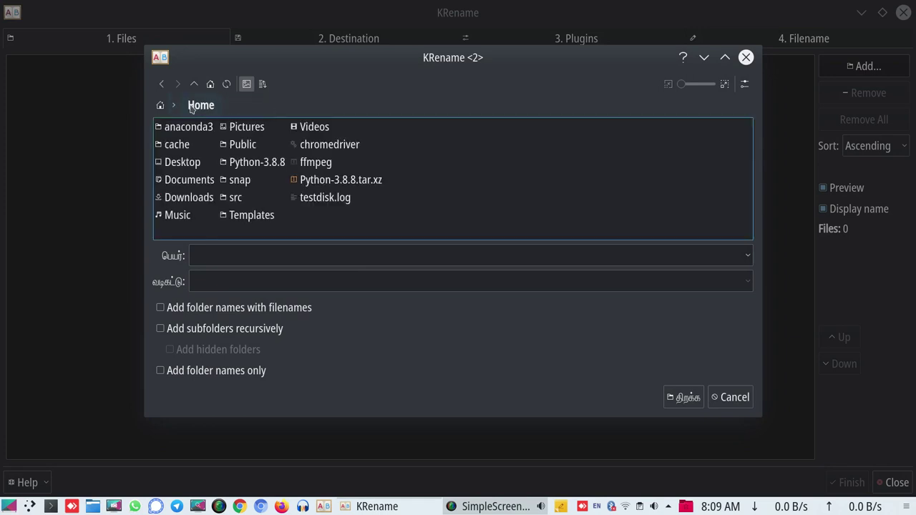
pyautogui.click(185, 162)
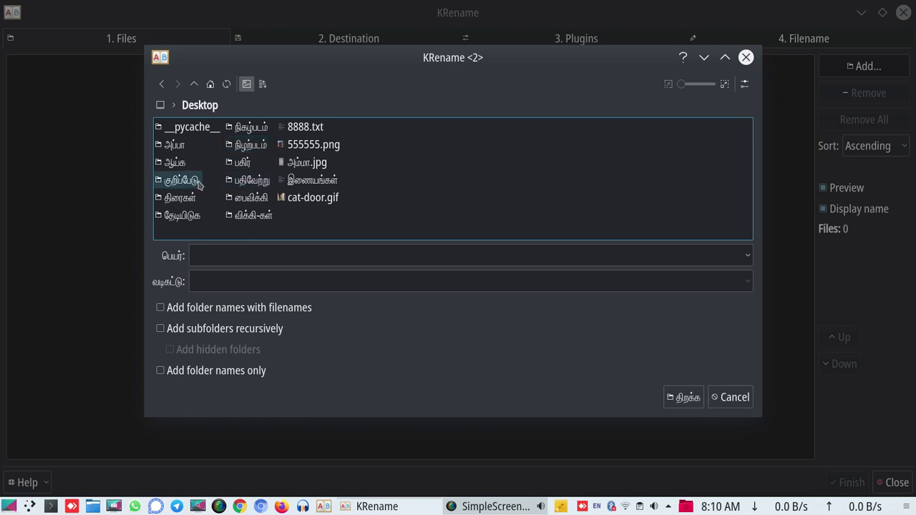
pyautogui.doubleClick(252, 129)
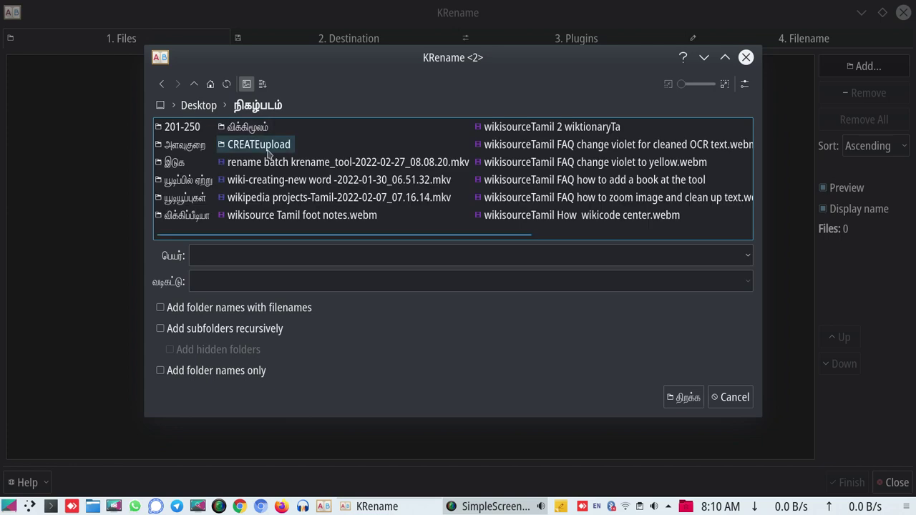
pyautogui.doubleClick(192, 129)
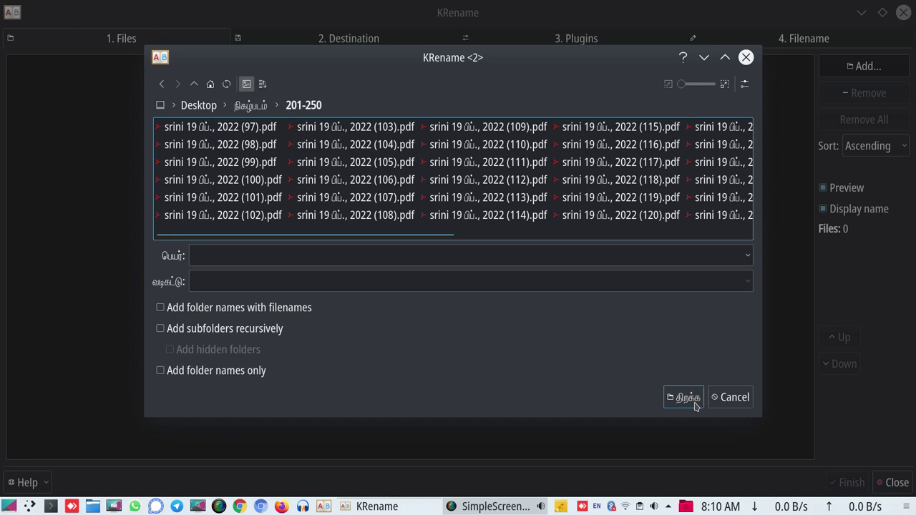
pyautogui.hotkey('ctrl', 'a')
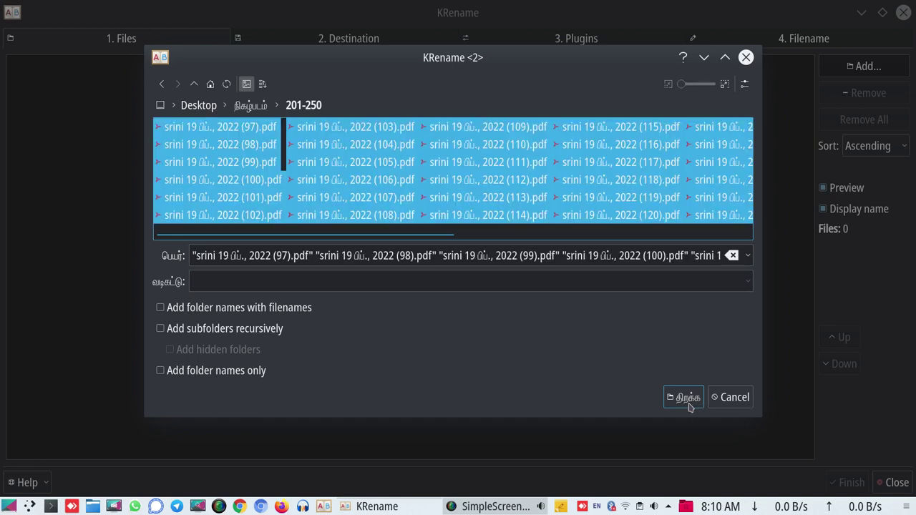
pyautogui.click(684, 398)
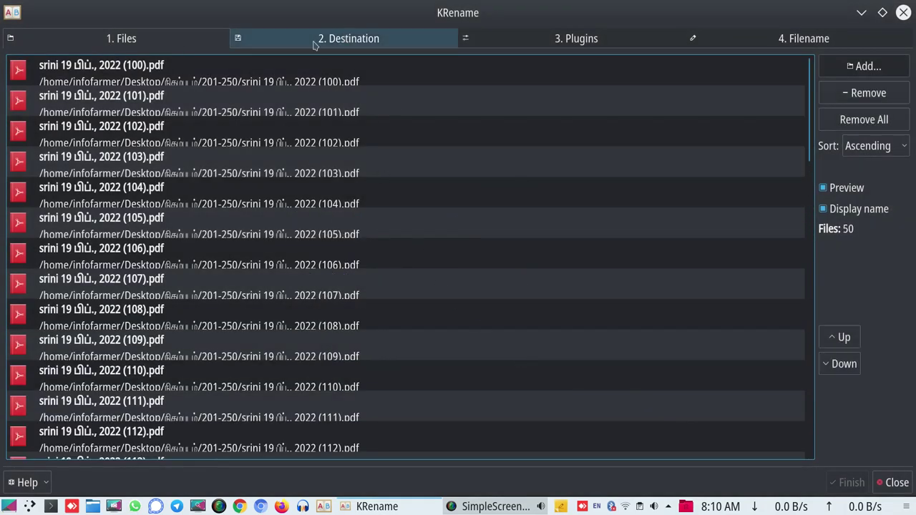
# Step: Review the destination options and the available plugins for the batch rename
pyautogui.click(351, 42)
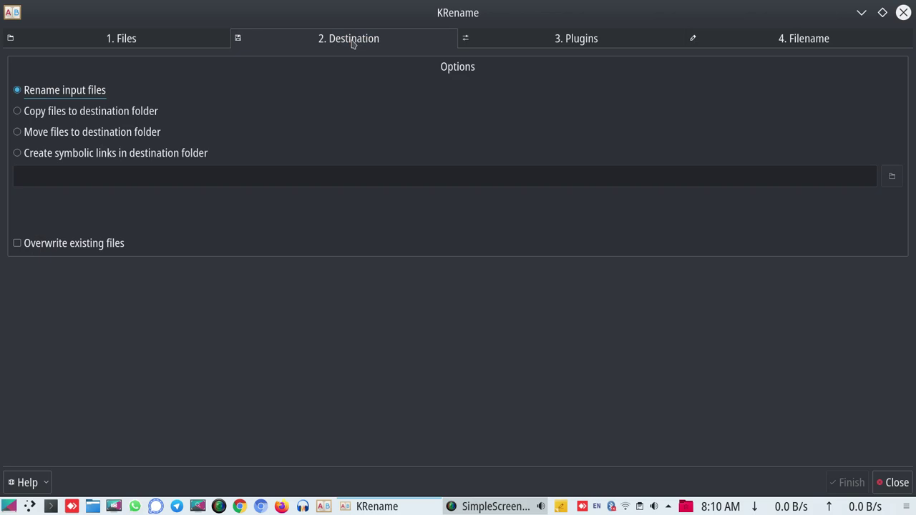
pyautogui.click(552, 46)
pyautogui.click(787, 46)
pyautogui.click(172, 40)
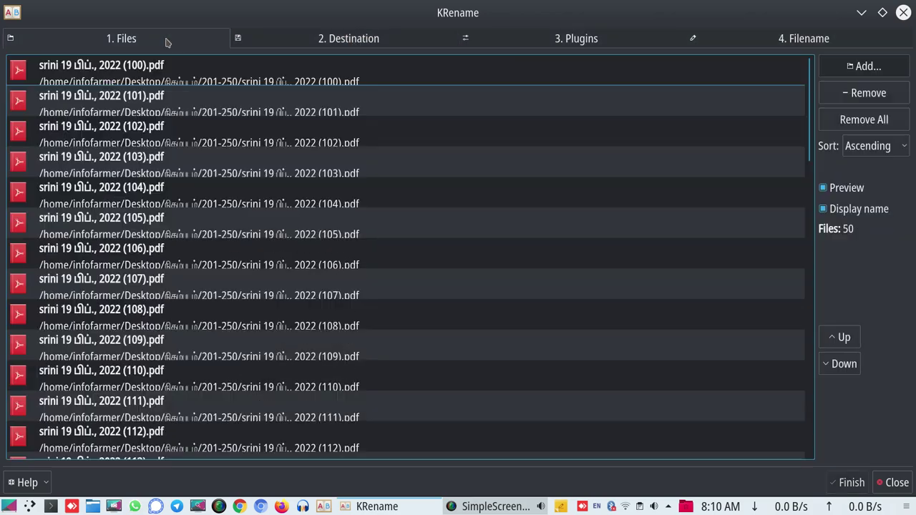
pyautogui.click(343, 45)
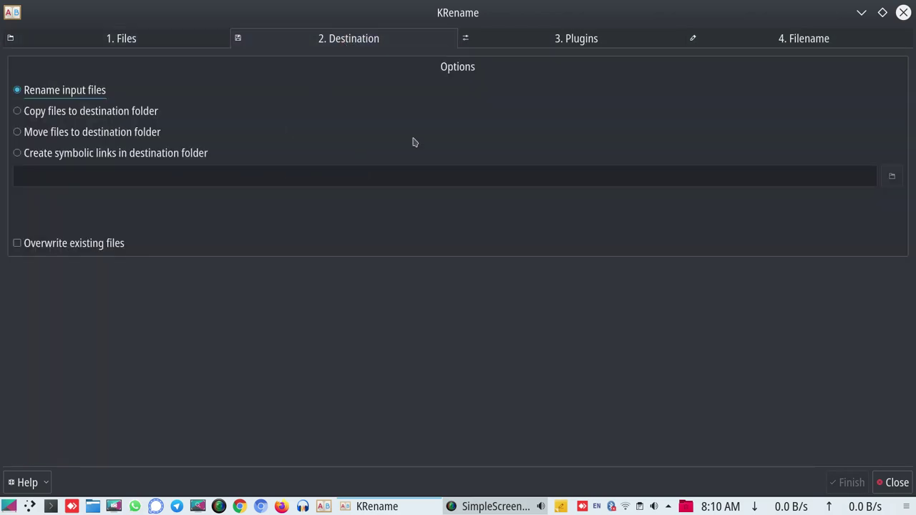
pyautogui.click(579, 45)
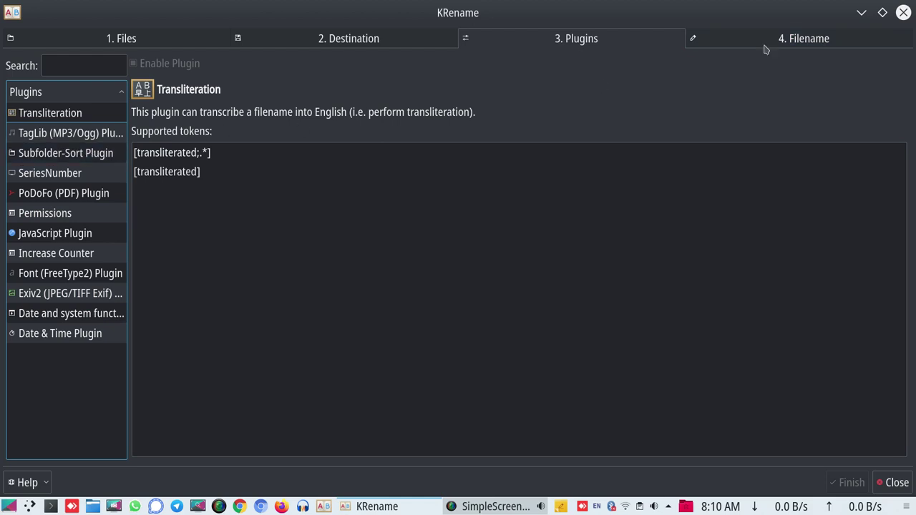
# Step: Set the simple filename option to Custom name and enter 1909- as the new name for the files
pyautogui.click(819, 41)
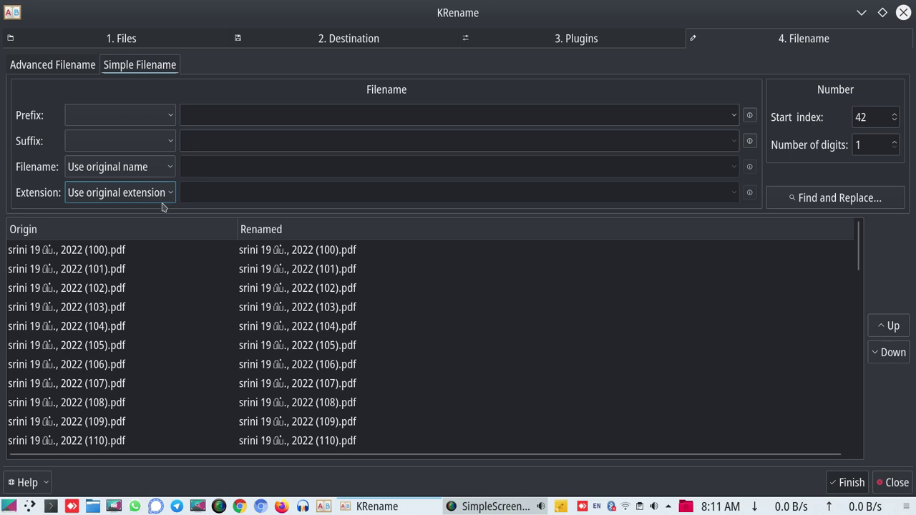
pyautogui.click(167, 168)
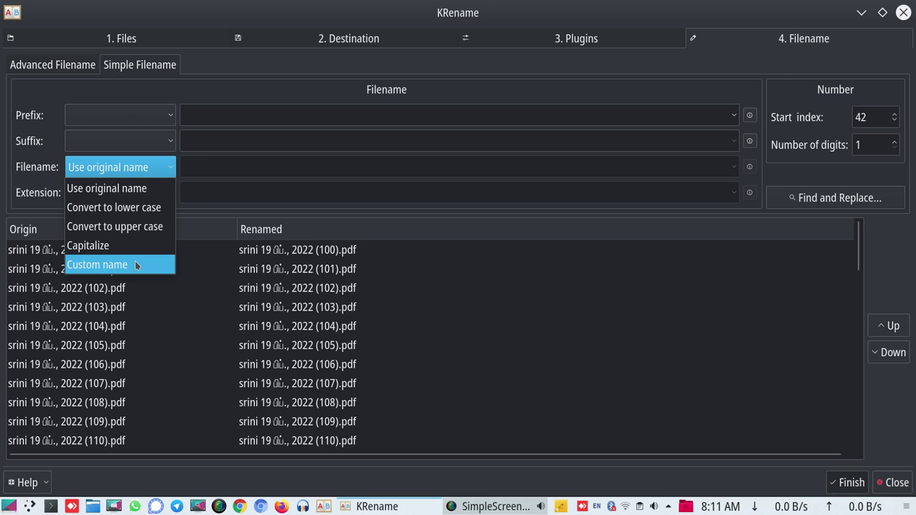
pyautogui.click(387, 286)
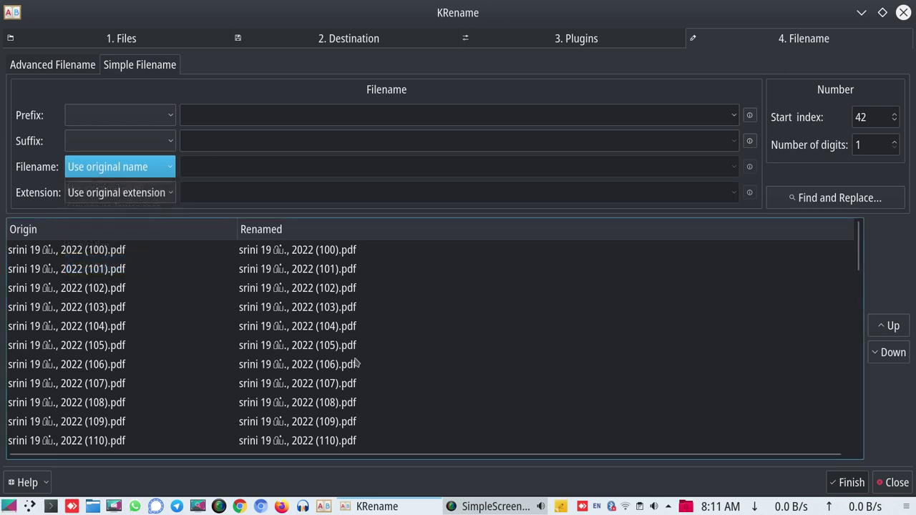
pyautogui.click(140, 166)
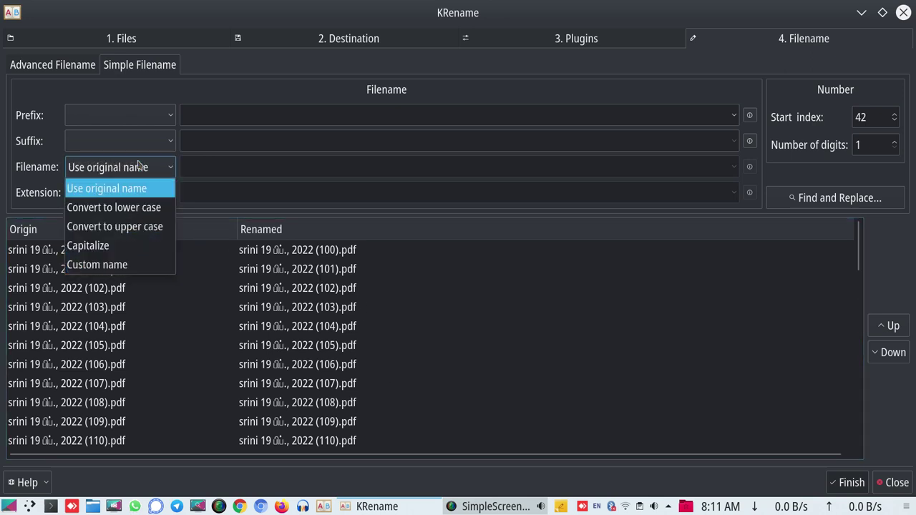
pyautogui.click(128, 265)
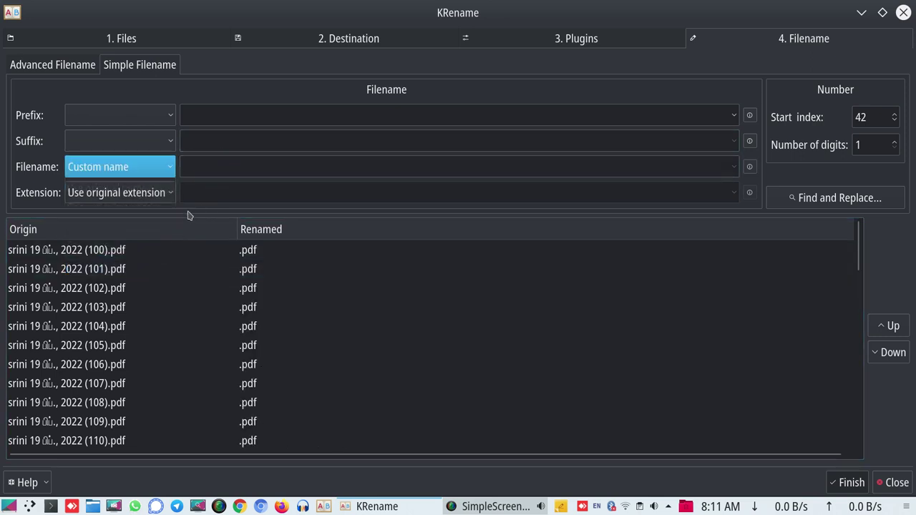
pyautogui.click(205, 168)
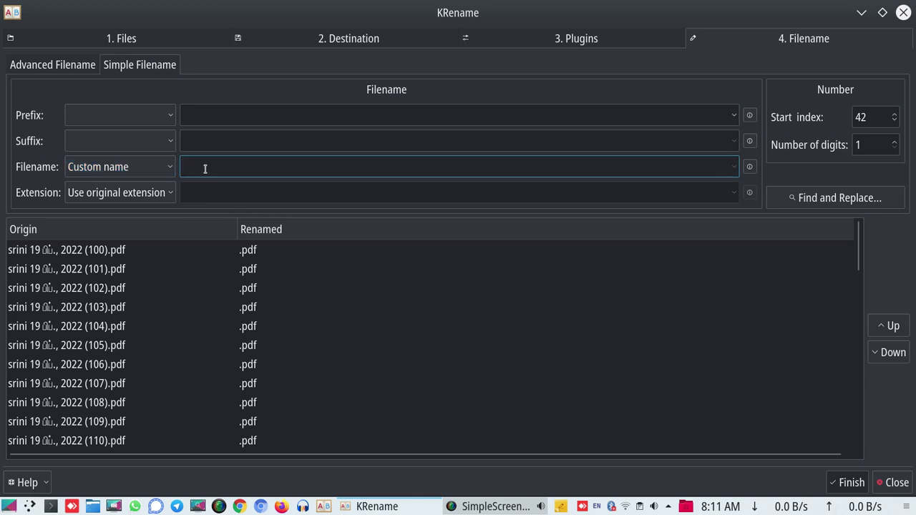
pyautogui.write('19')
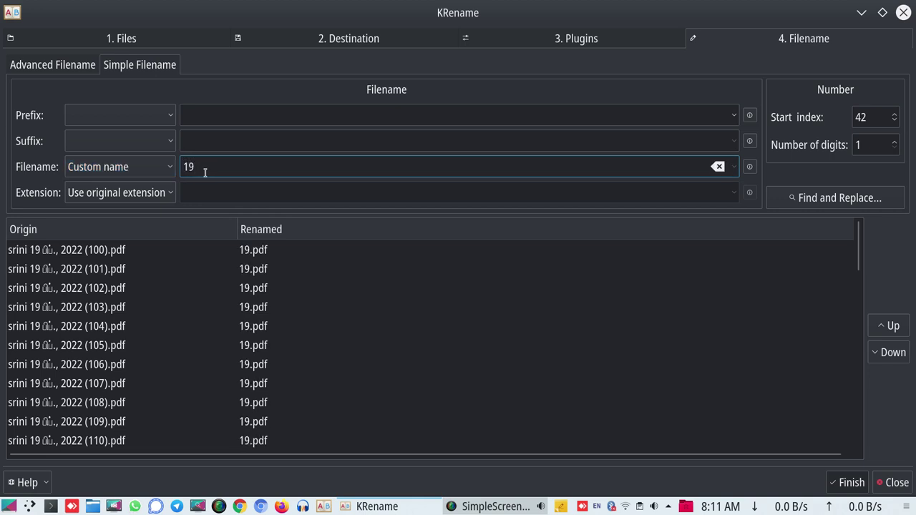
pyautogui.write('09-')
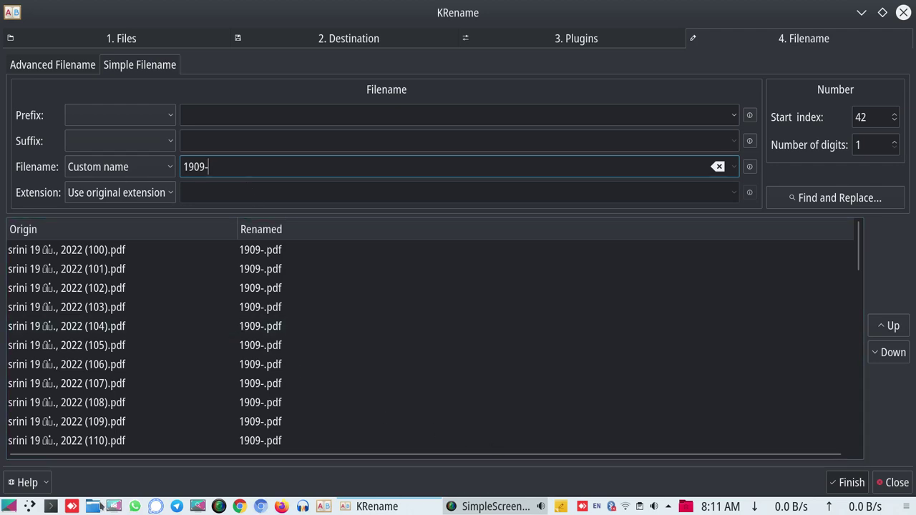
# Step: Check the 201-250 folder's name inside the Desktop folder நிகழ்படம், then close the file manager and return to KRename
pyautogui.click(14, 506)
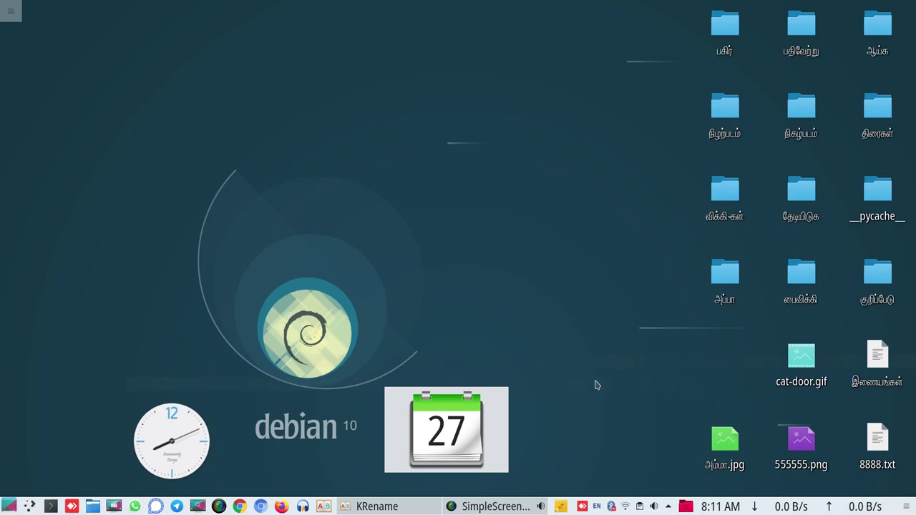
pyautogui.click(814, 125)
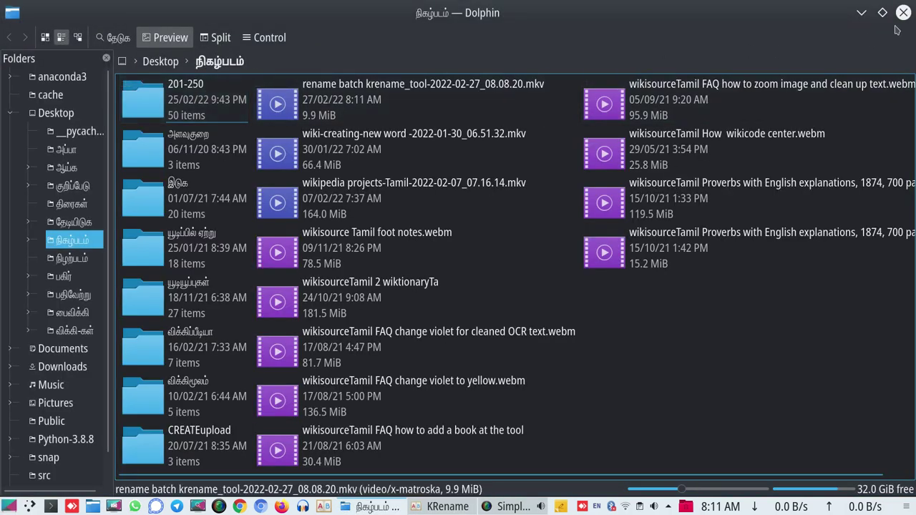
pyautogui.click(903, 12)
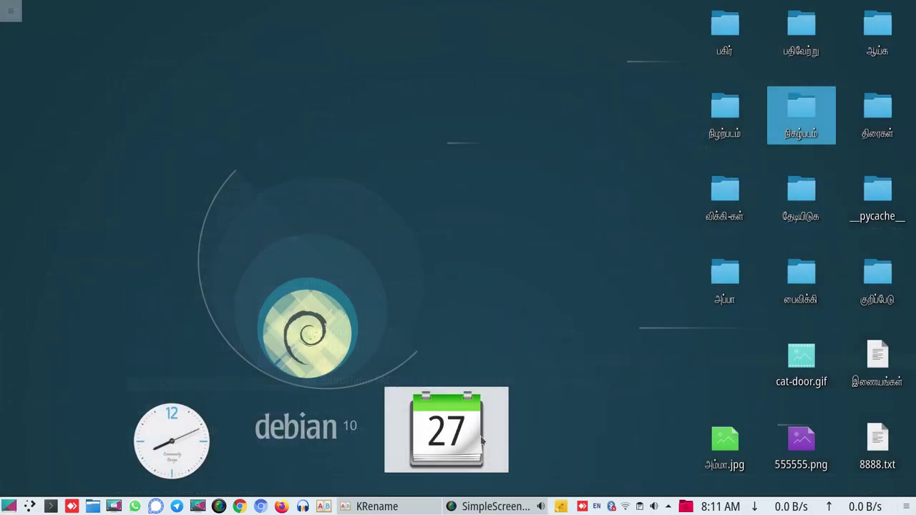
pyautogui.click(377, 506)
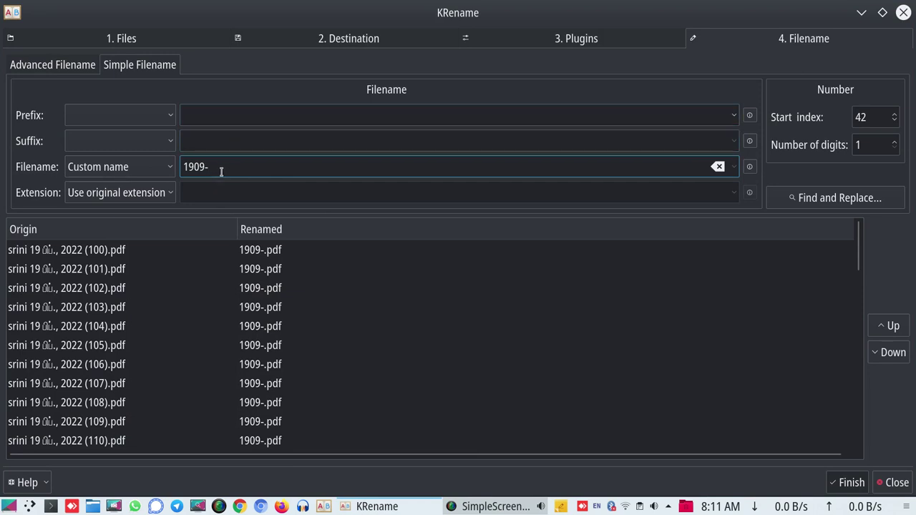
# Step: Add a Number suffix to the new filenames and set the numbering's start index to 201
pyautogui.click(170, 145)
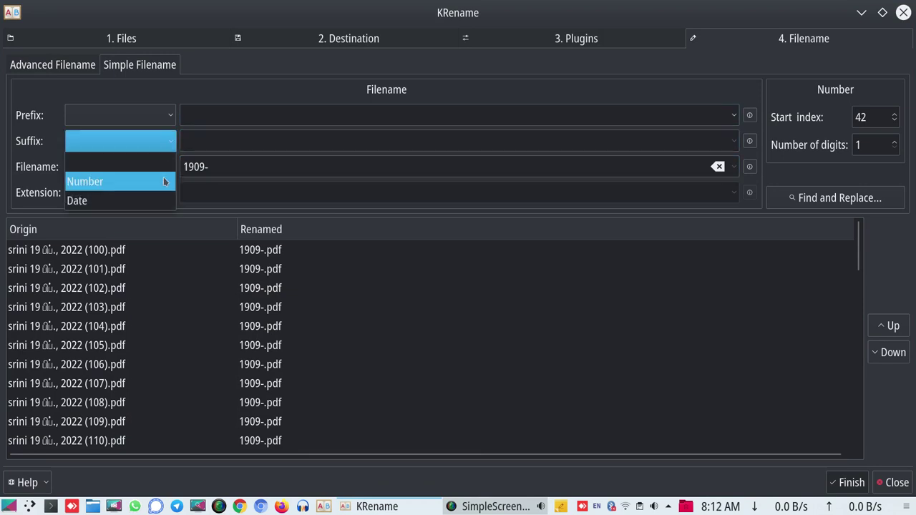
pyautogui.click(164, 183)
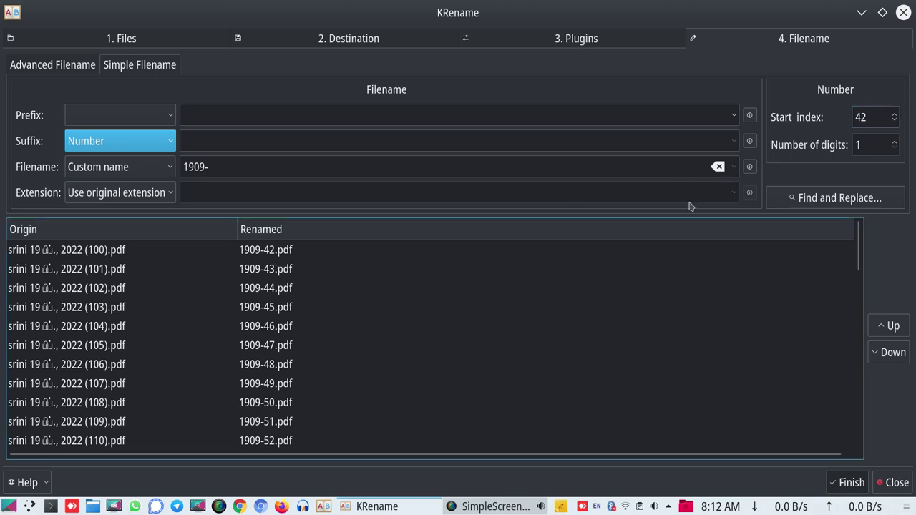
pyautogui.click(870, 117)
pyautogui.press('BackSpace')
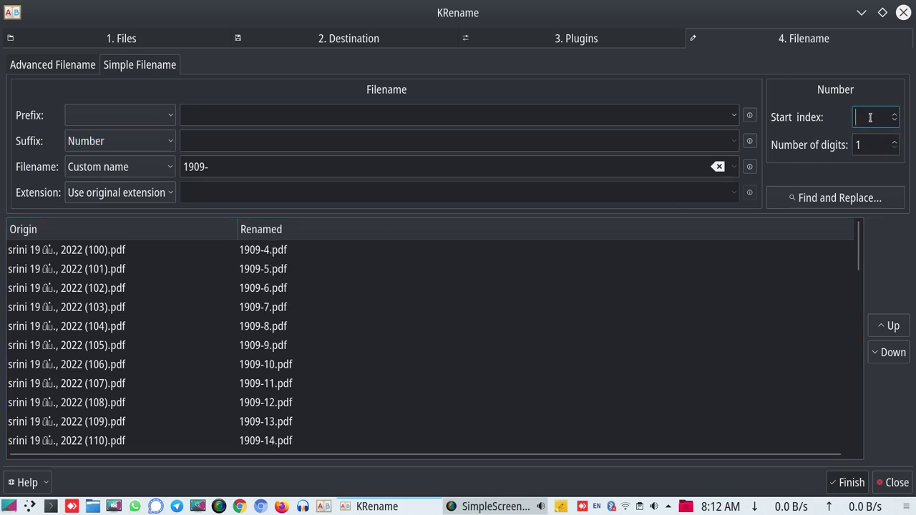
pyautogui.click(861, 12)
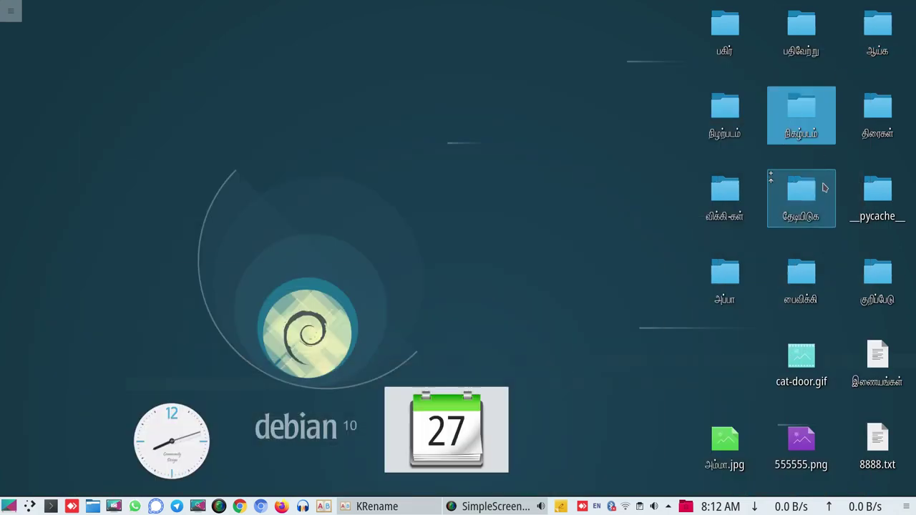
pyautogui.click(806, 120)
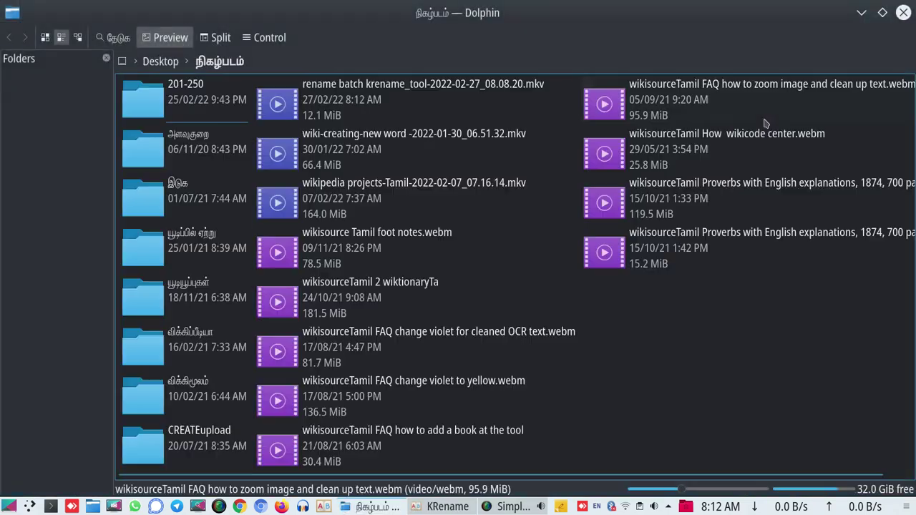
pyautogui.click(902, 12)
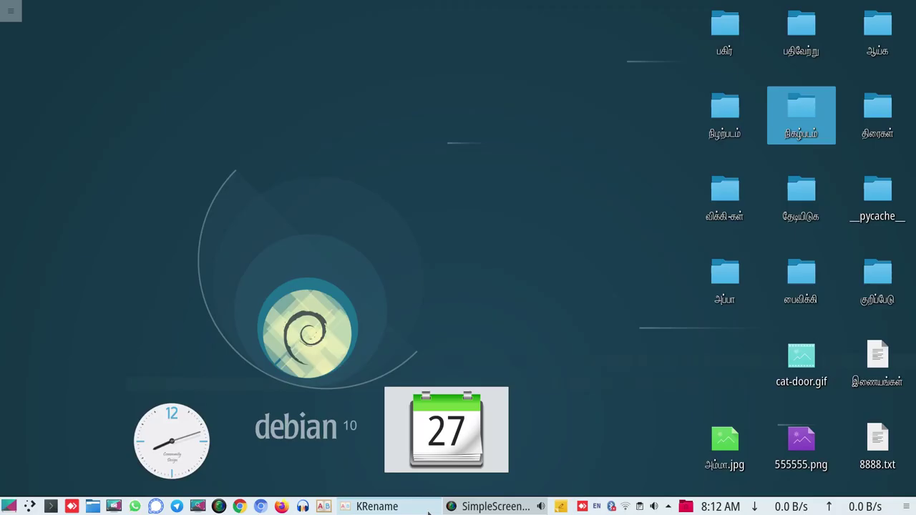
pyautogui.click(428, 509)
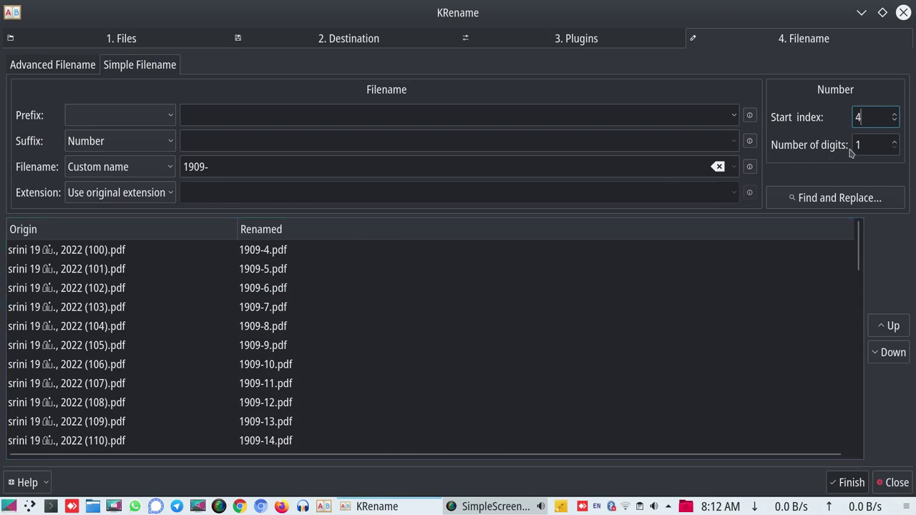
pyautogui.write('201')
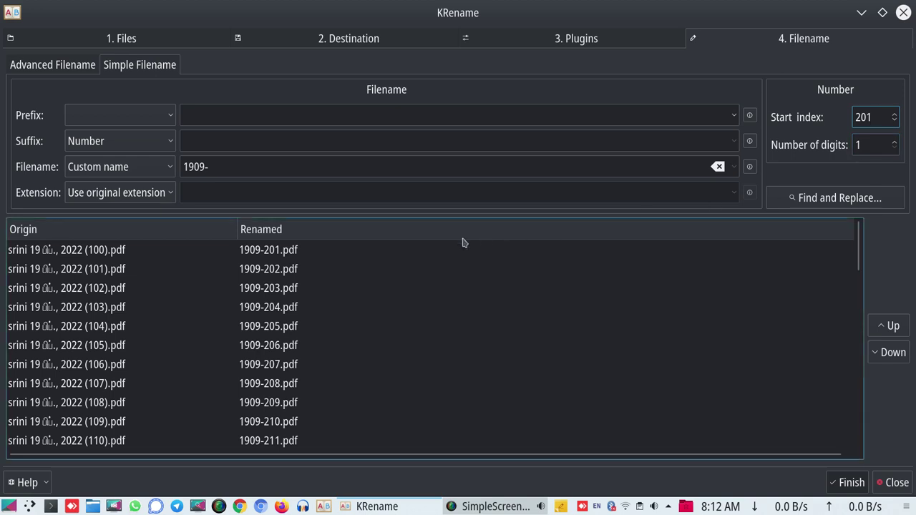
# Step: Check the end of the renaming preview and set the number of digits to 4
pyautogui.scroll(-13, 465, 268)
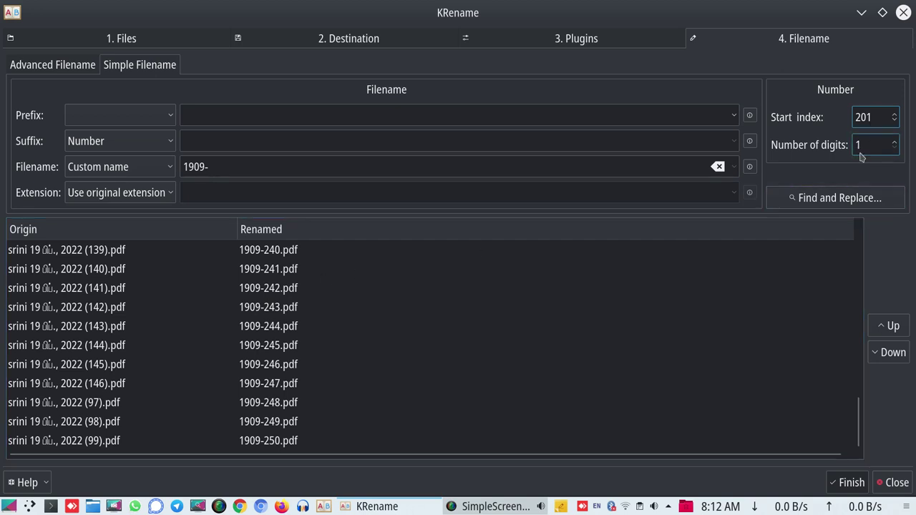
pyautogui.click(894, 142)
pyautogui.click(895, 142)
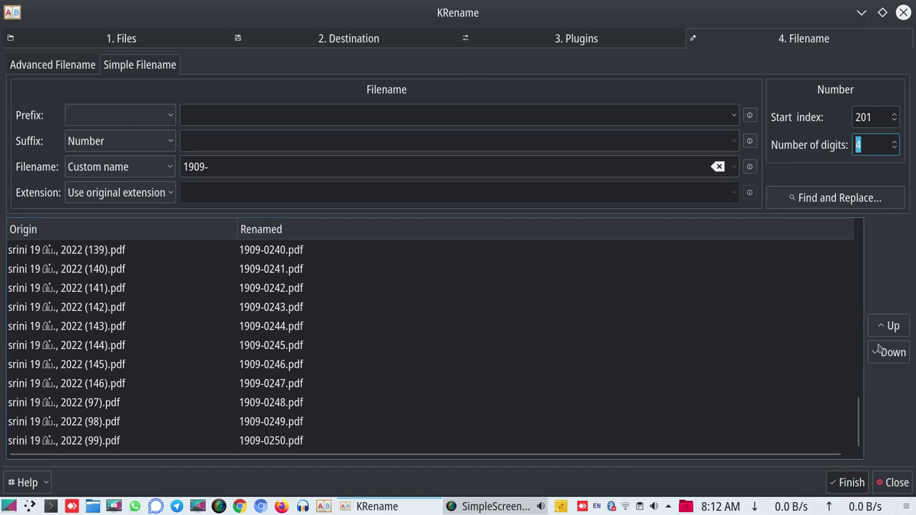
# Step: Run the batch rename and open the destination folder from the progress window
pyautogui.click(851, 489)
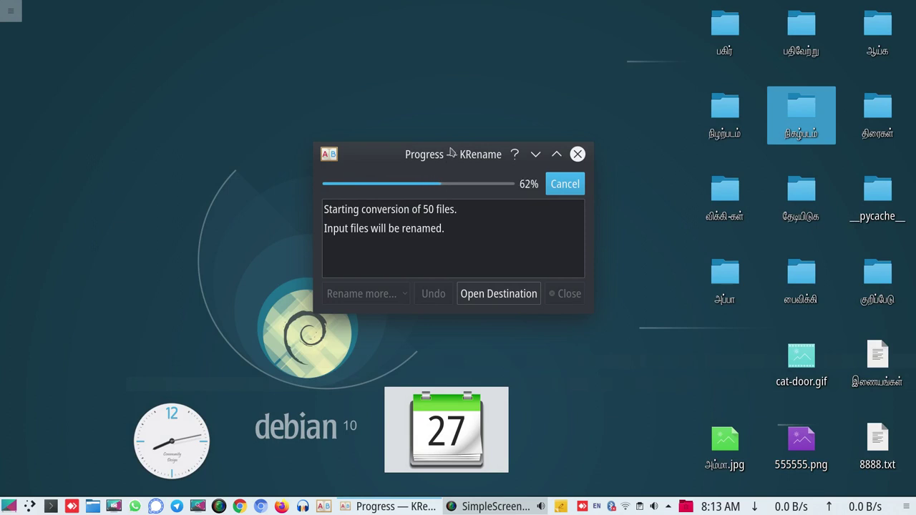
pyautogui.moveTo(451, 151); pyautogui.dragTo(481, 81)
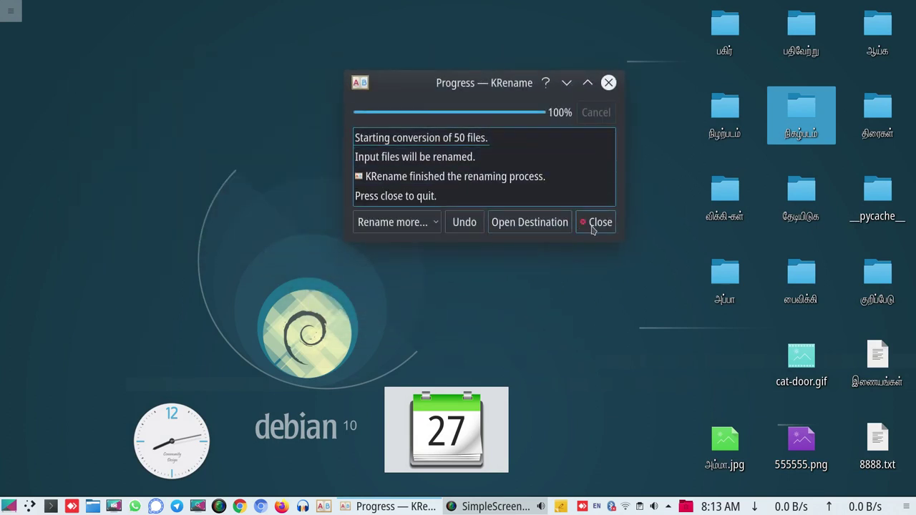
pyautogui.click(531, 224)
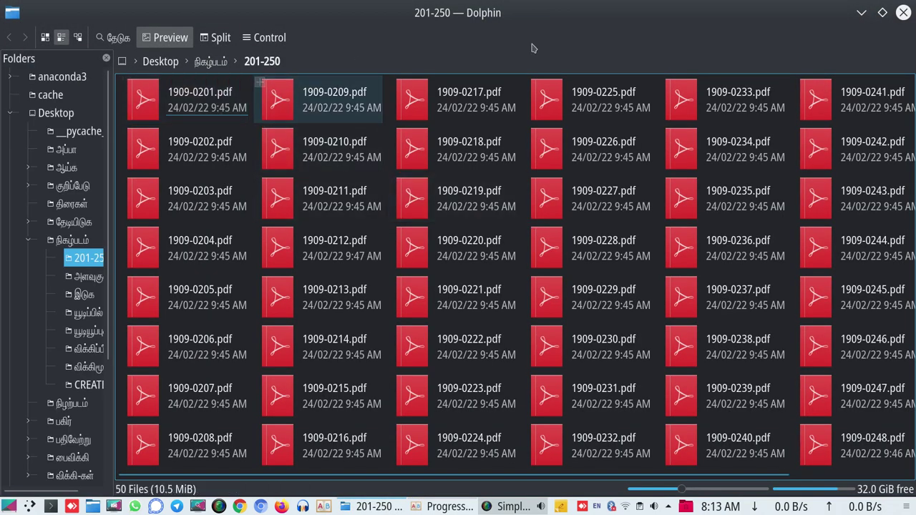
# Step: Restore the folder window to a smaller size, close the rename progress window and look through the renamed PDFs
pyautogui.click(882, 12)
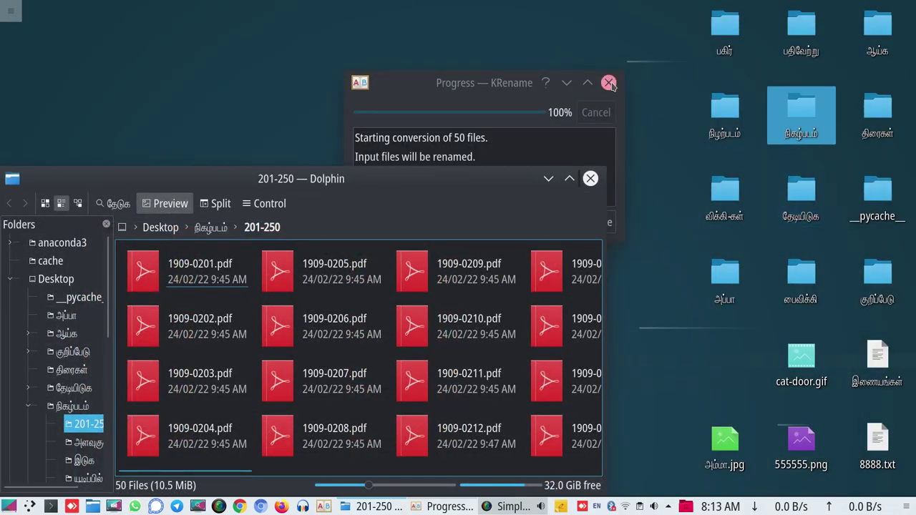
pyautogui.click(491, 87)
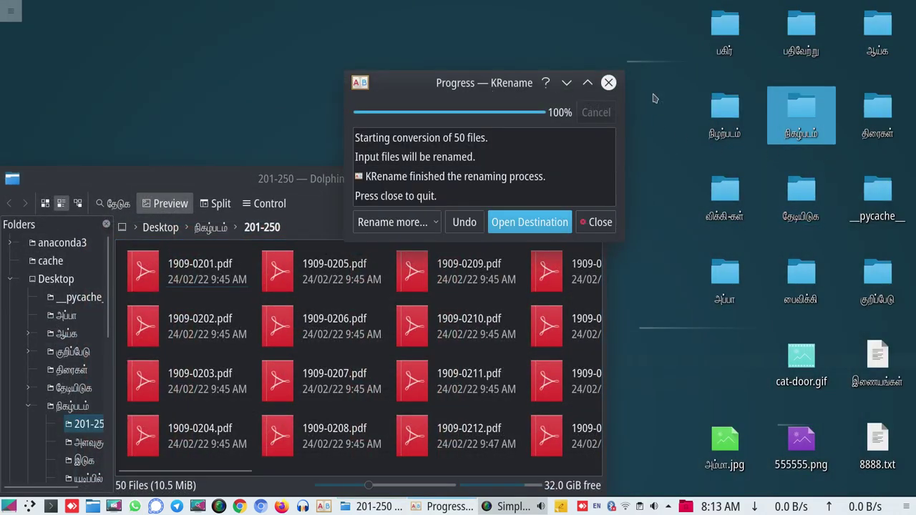
pyautogui.click(609, 84)
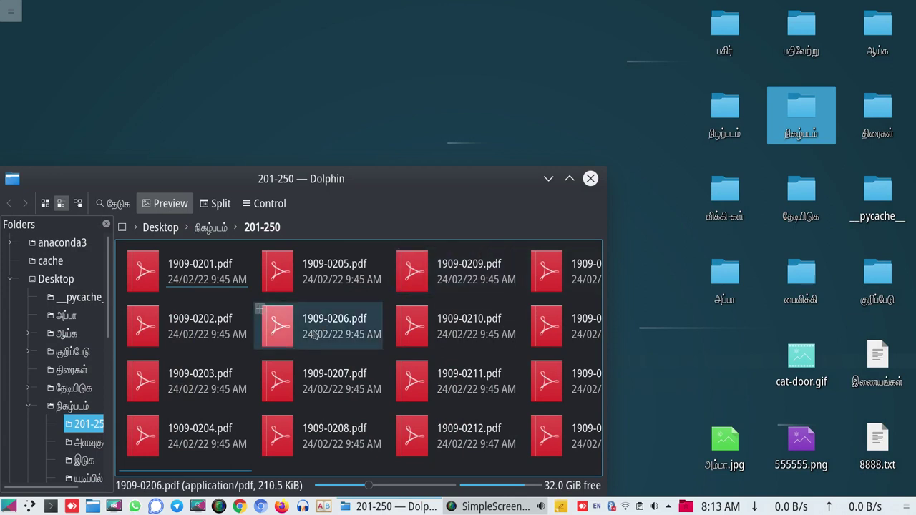
pyautogui.scroll(-3, 314, 334)
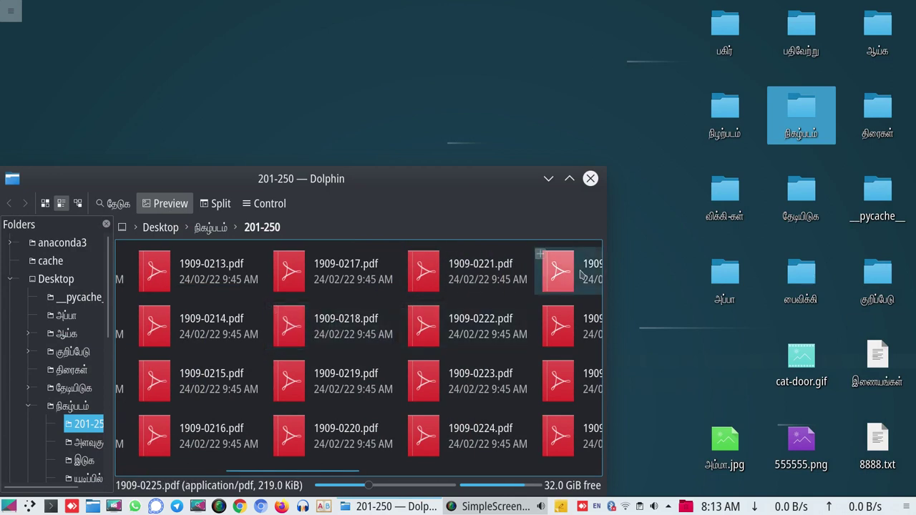
pyautogui.scroll(3, 516, 342)
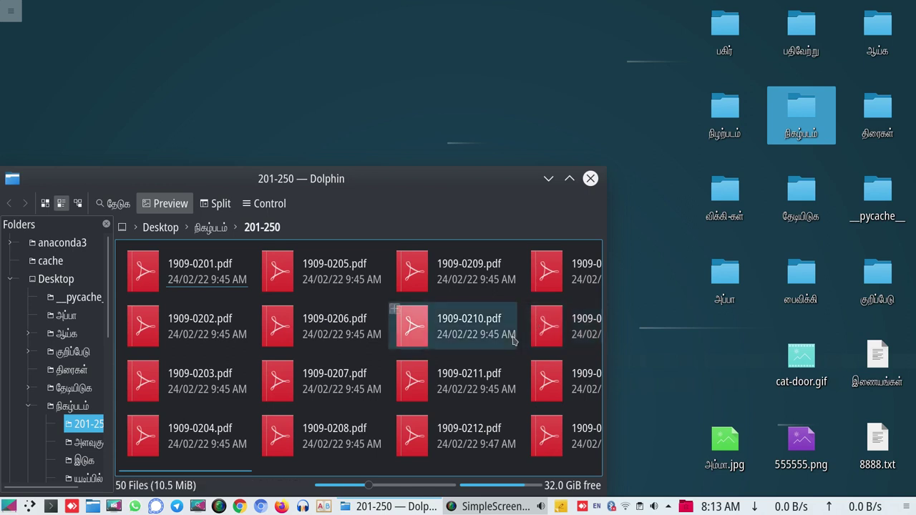
# Step: Select all PDF files in the 201-250 folder and move its window higher on the desktop
pyautogui.hotkey('ctrl', 'a')
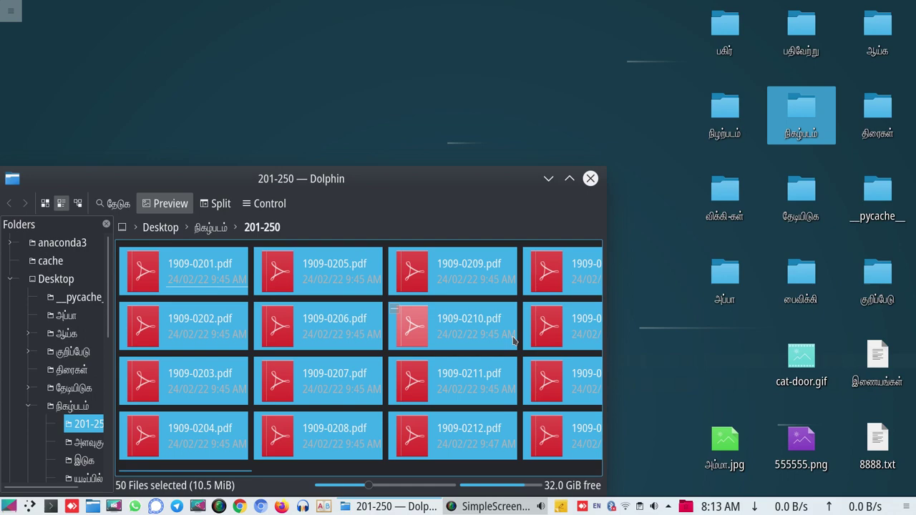
pyautogui.click(495, 507)
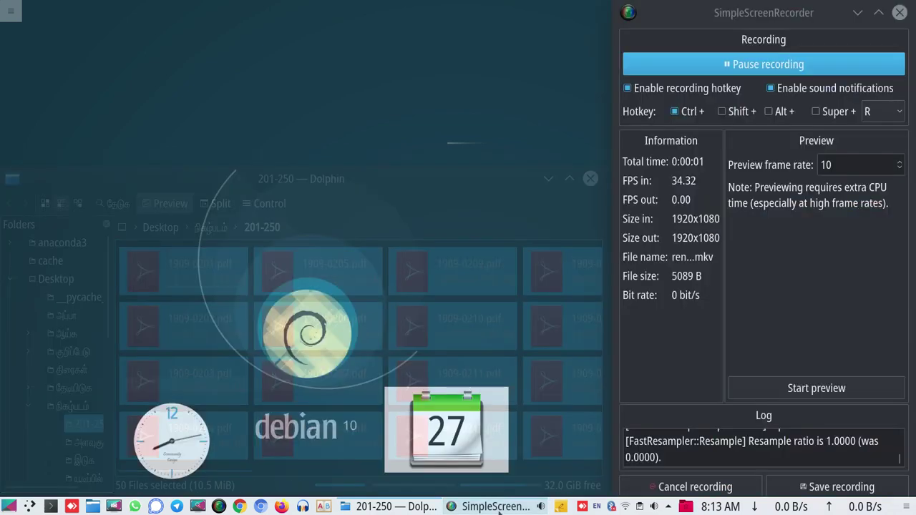
pyautogui.click(498, 509)
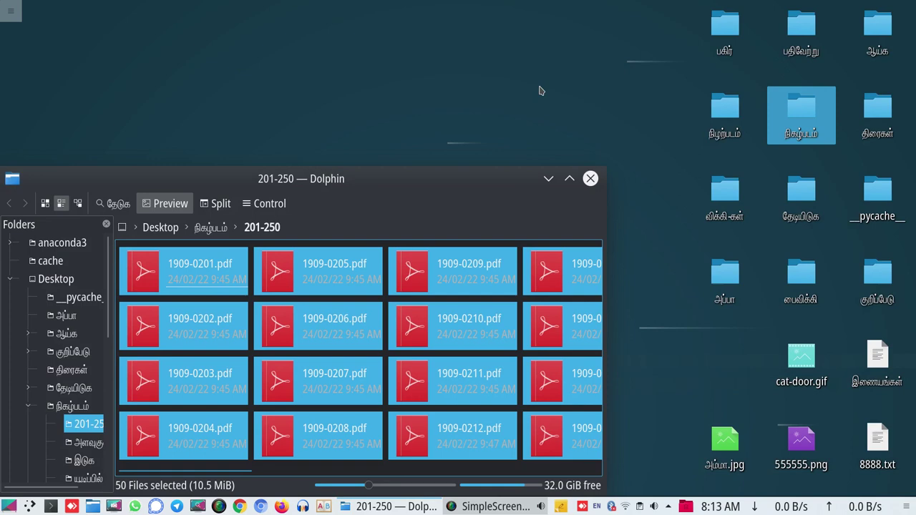
pyautogui.moveTo(455, 189); pyautogui.dragTo(469, 56)
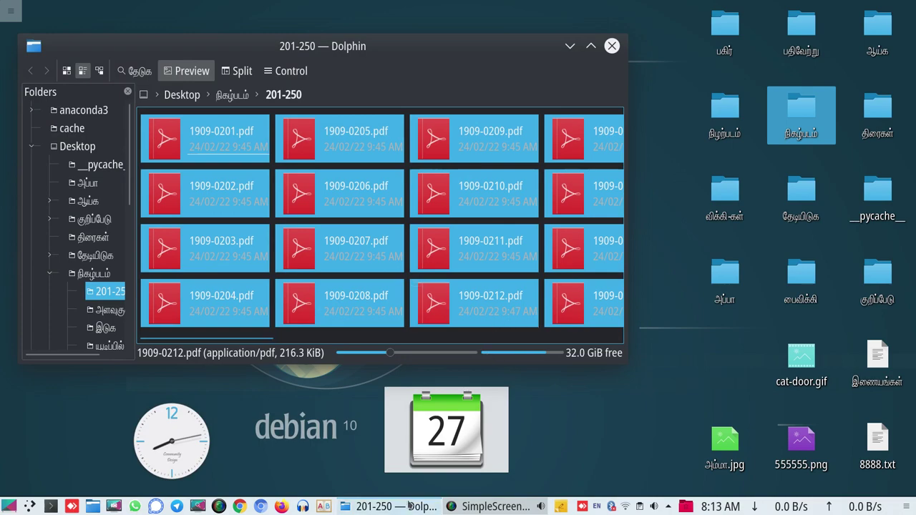
pyautogui.moveTo(404, 509)
pyautogui.moveTo(517, 508)
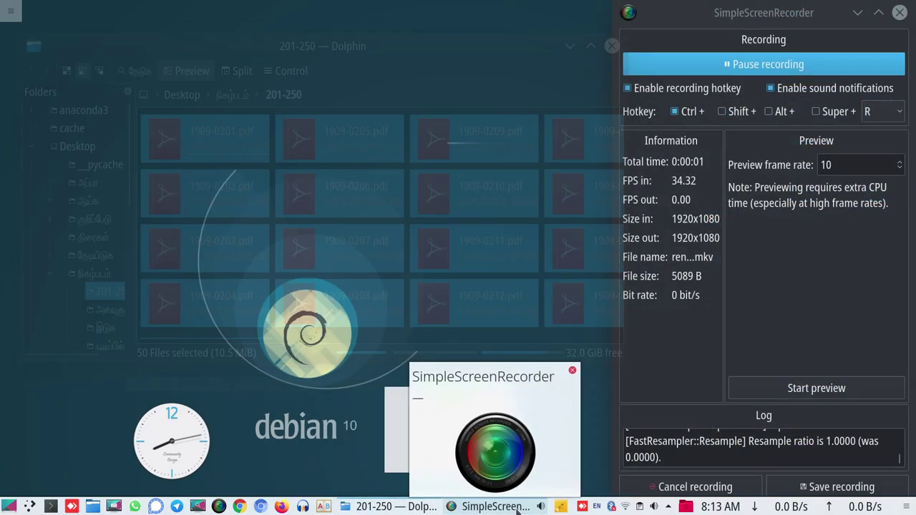